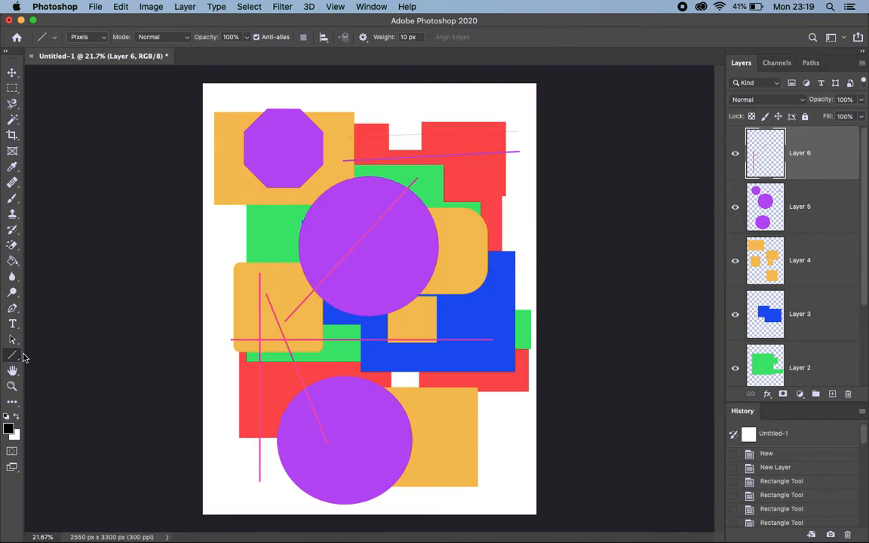
# Activate the Custom Shape Tool with Pixels as its drawing mode.
pyautogui.moveTo(12, 355)
pyautogui.mouseDown()
pyautogui.moveTo(43, 368)
pyautogui.moveTo(11, 358)
pyautogui.mouseUp()
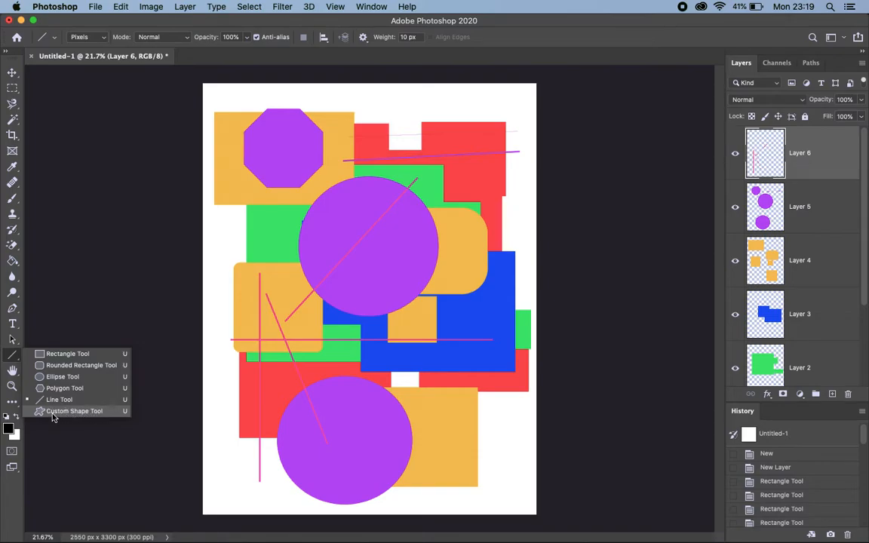
pyautogui.click(81, 411)
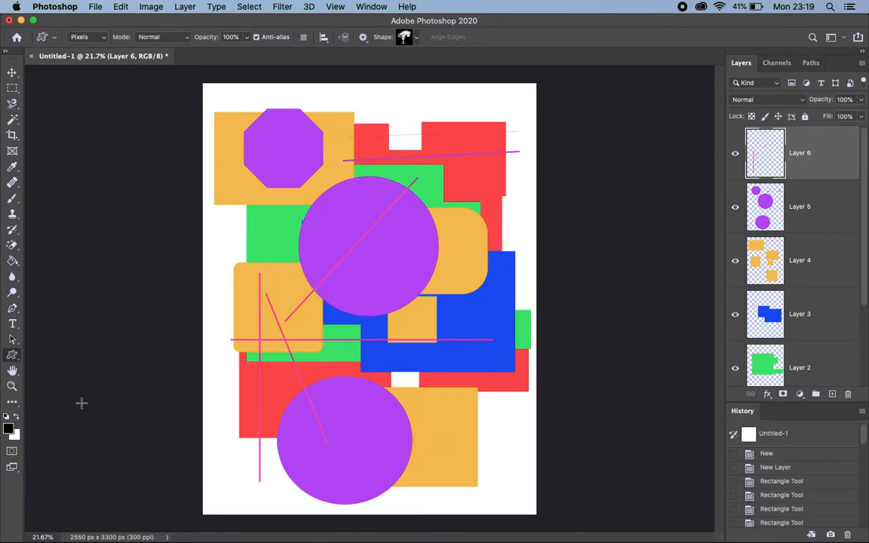
pyautogui.click(103, 39)
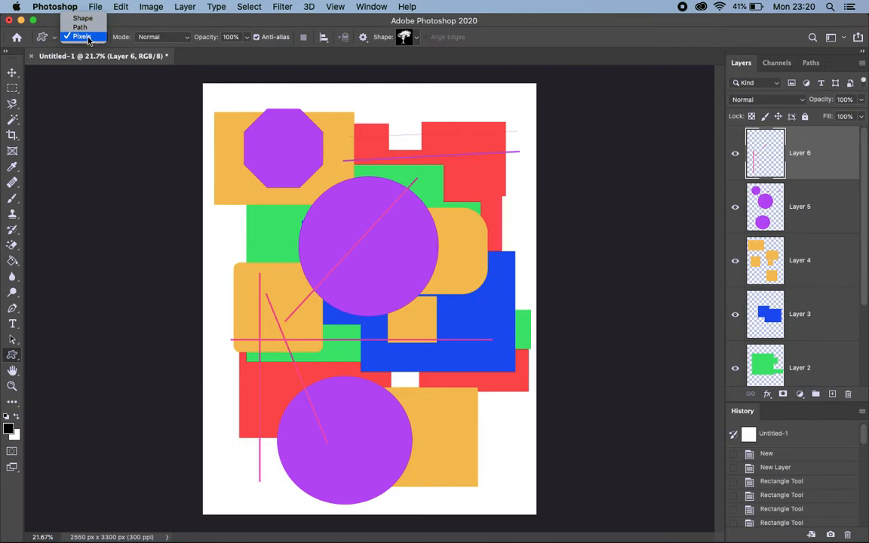
pyautogui.click(88, 39)
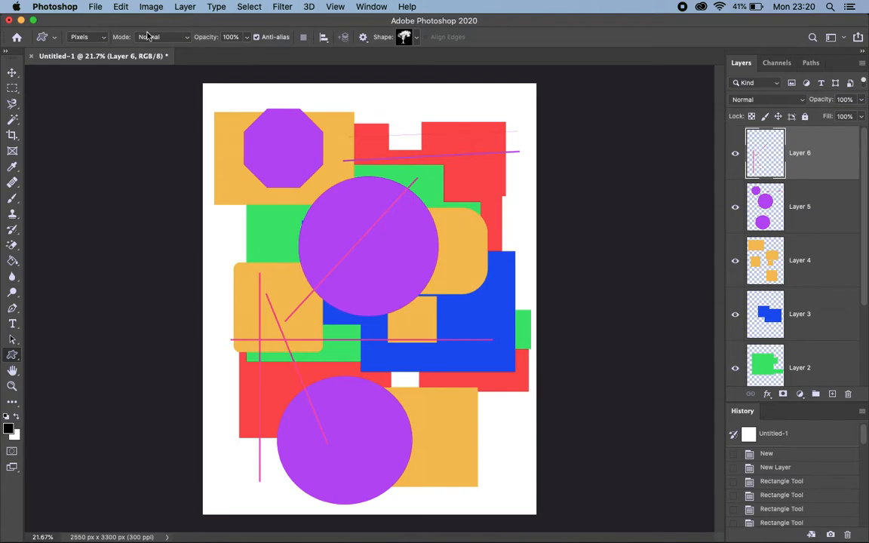
# Look through the custom shape folders Leaf Trees, Boats, Flowers and Wild Animals.
pyautogui.click(419, 41)
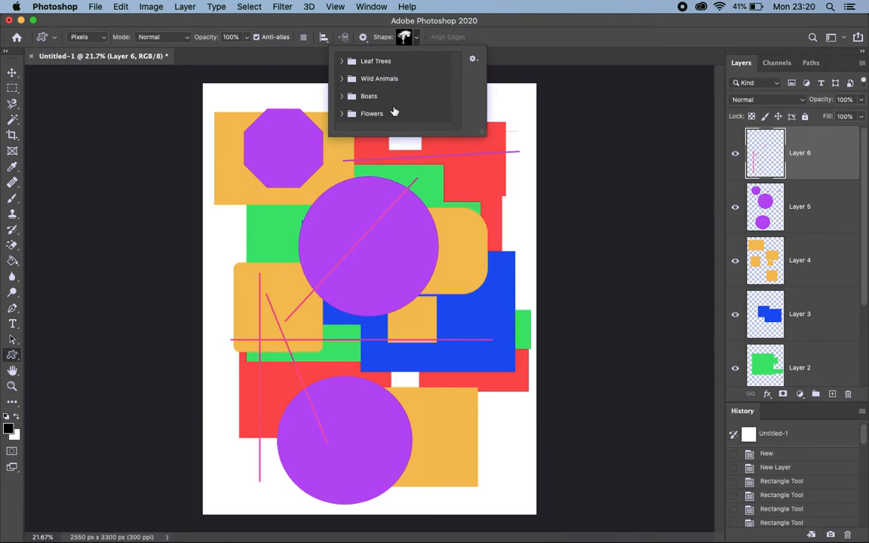
pyautogui.click(340, 61)
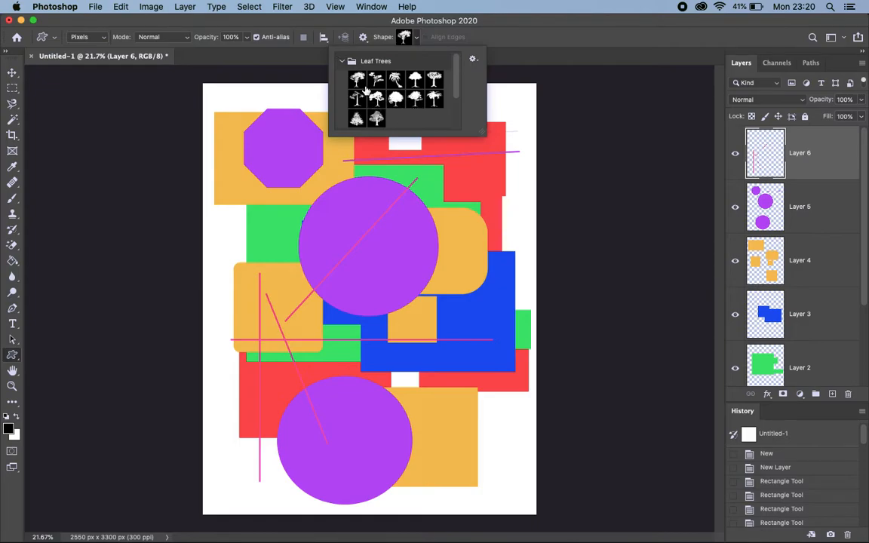
pyautogui.click(341, 63)
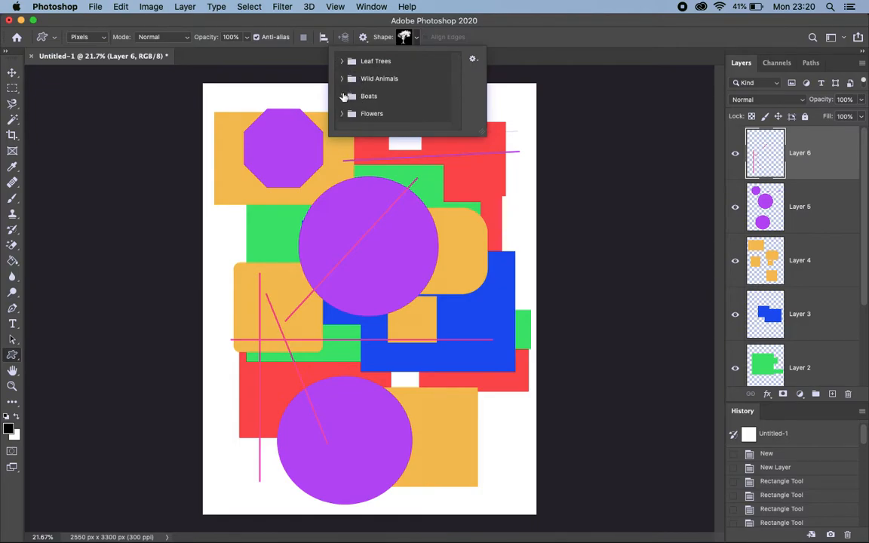
pyautogui.click(341, 95)
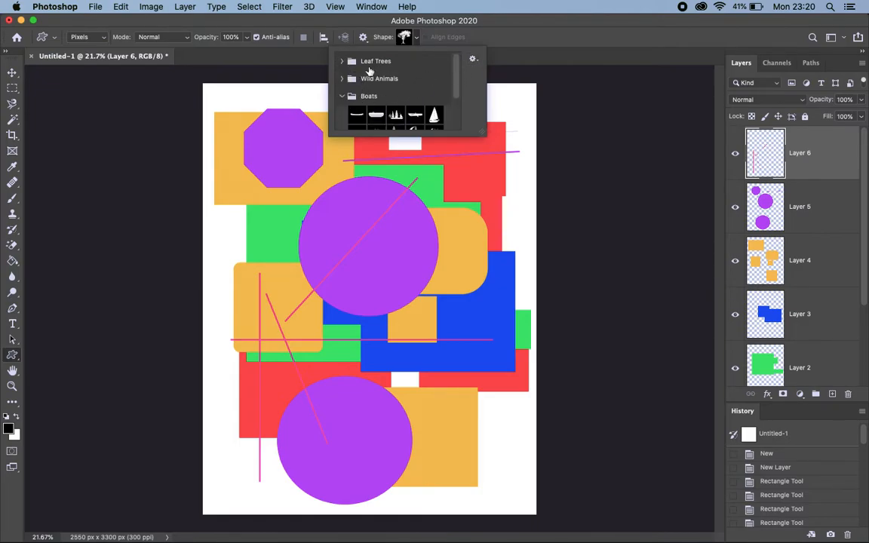
pyautogui.click(341, 96)
pyautogui.click(341, 113)
pyautogui.click(341, 113)
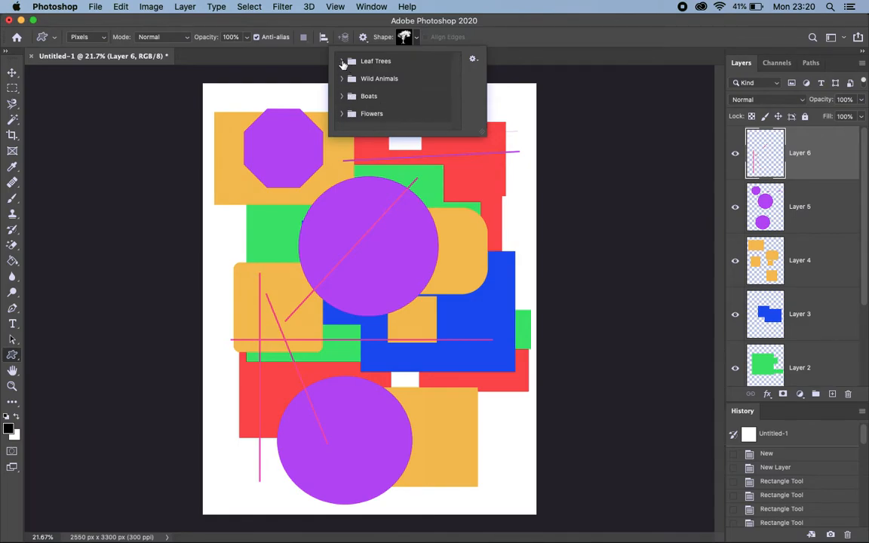
pyautogui.click(341, 61)
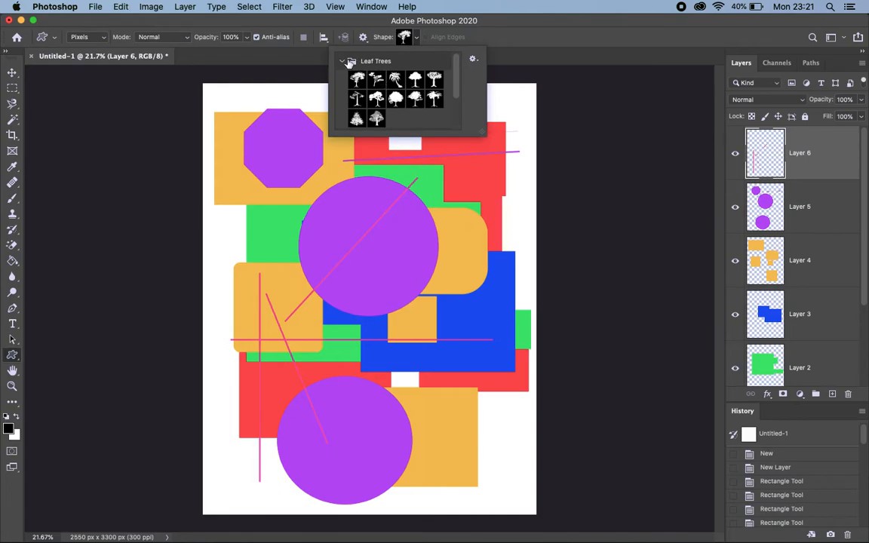
pyautogui.click(344, 62)
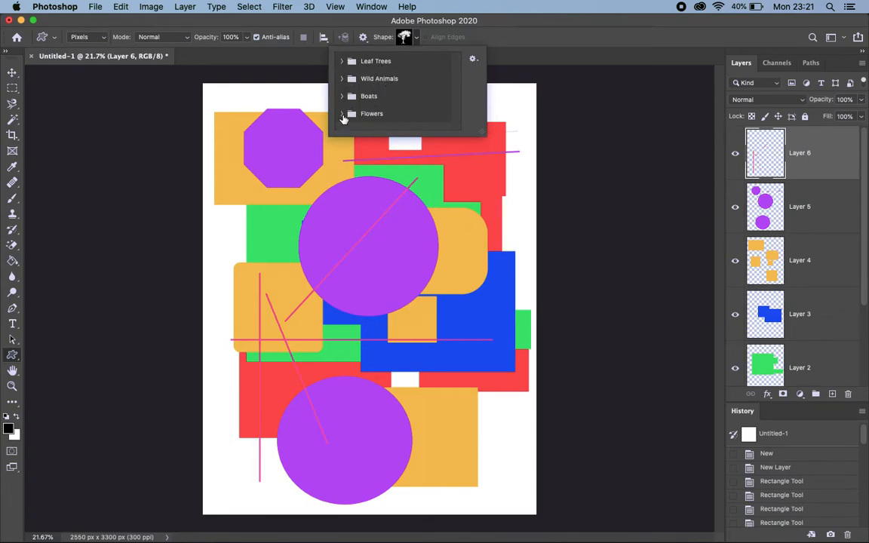
pyautogui.click(341, 80)
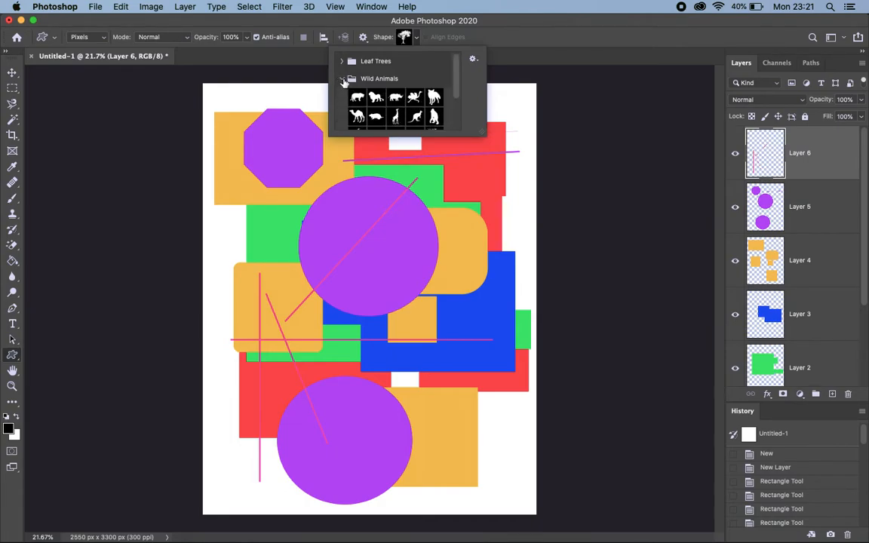
pyautogui.click(342, 79)
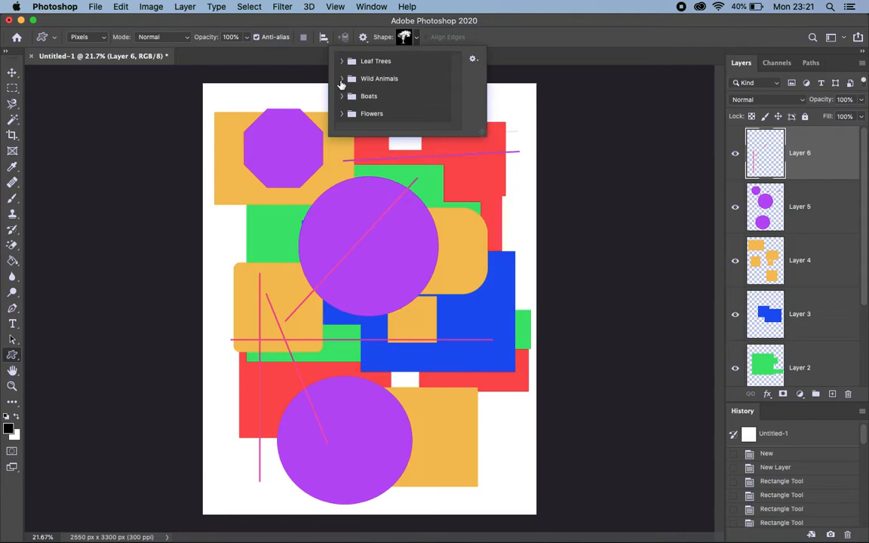
# Choose the giraffe from the Wild Animals folder as the custom shape.
pyautogui.click(341, 79)
pyautogui.scroll(-3, 364, 84)
pyautogui.scroll(1, 405, 91)
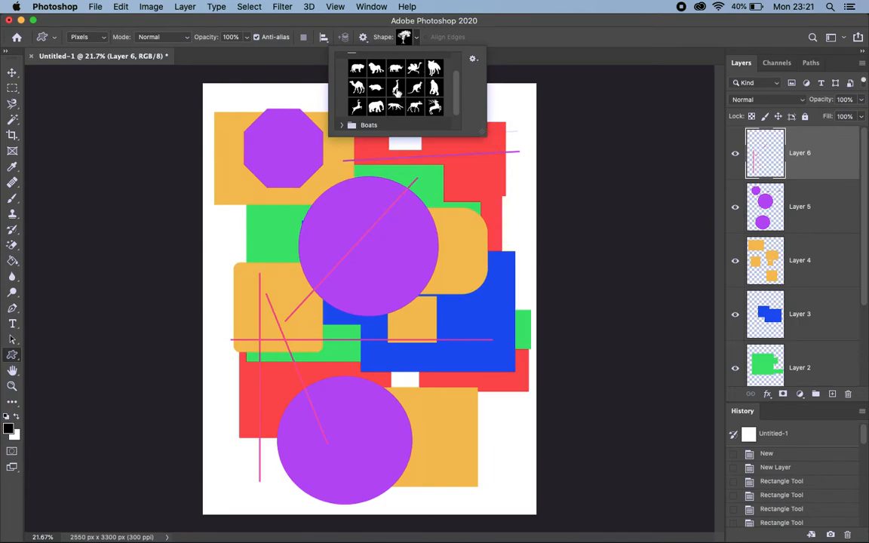
pyautogui.click(397, 89)
pyautogui.click(501, 70)
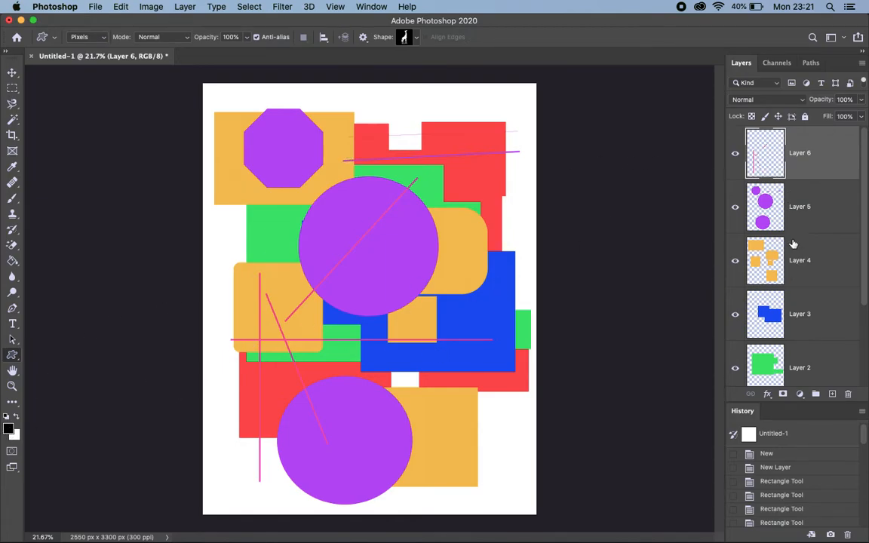
# Add a new empty layer above Layer 6.
pyautogui.click(833, 394)
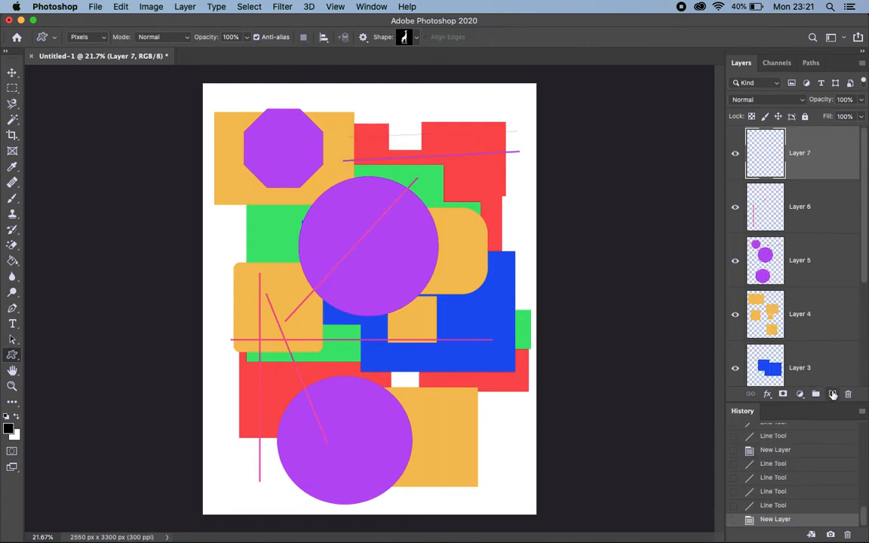
pyautogui.click(740, 206)
pyautogui.click(739, 151)
pyautogui.click(405, 265)
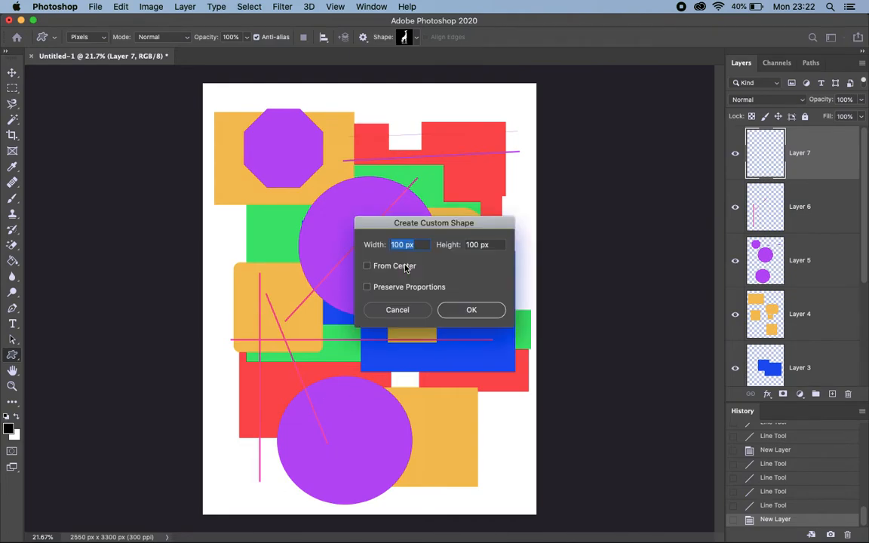
pyautogui.click(409, 314)
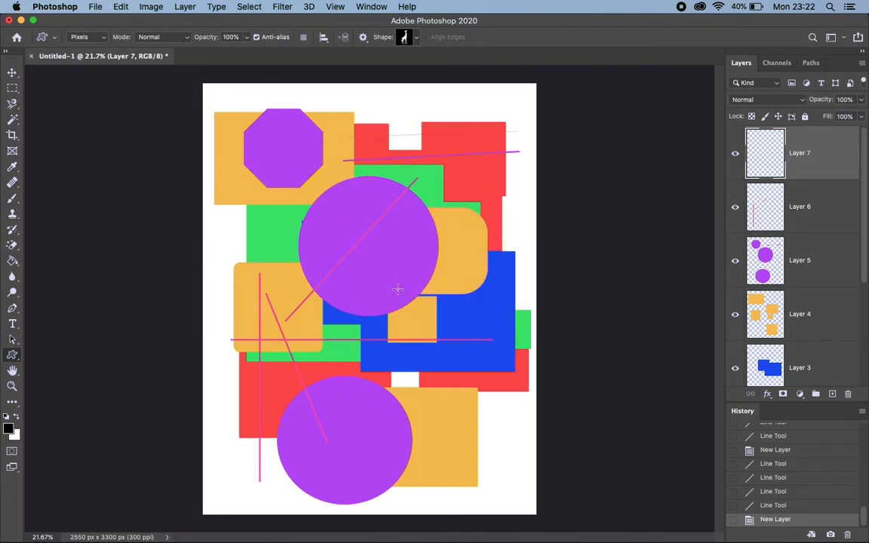
pyautogui.click(368, 231)
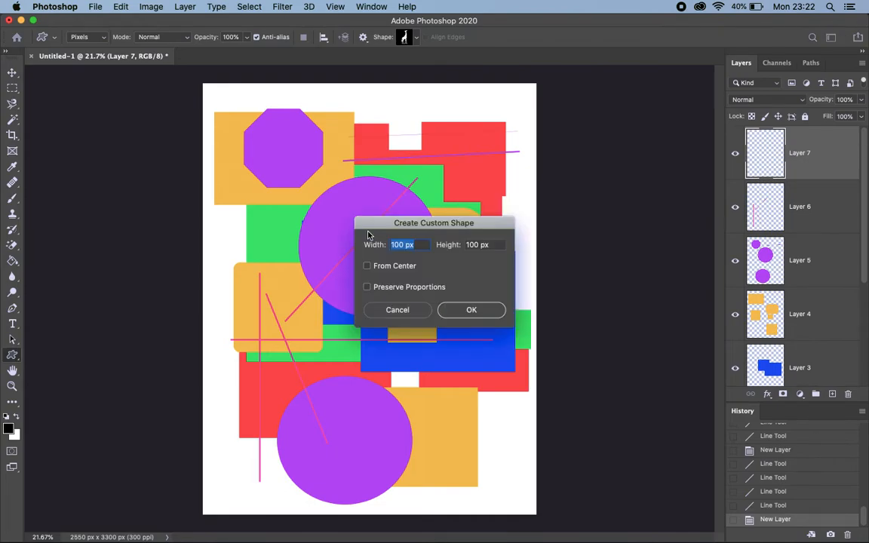
pyautogui.click(397, 310)
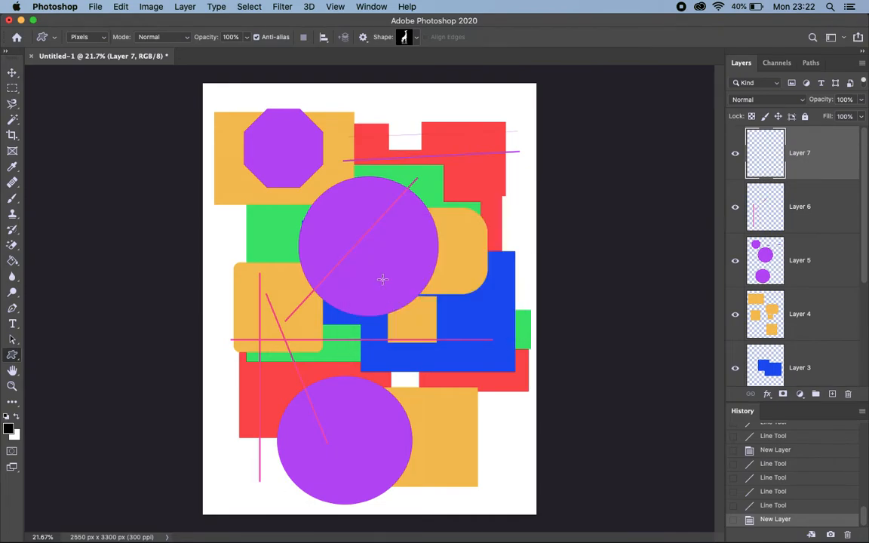
# Draw a black giraffe about 807 by 1847 px across the middle of the canvas, overlapping both purple circles.
pyautogui.moveTo(333, 209); pyautogui.dragTo(438, 460)
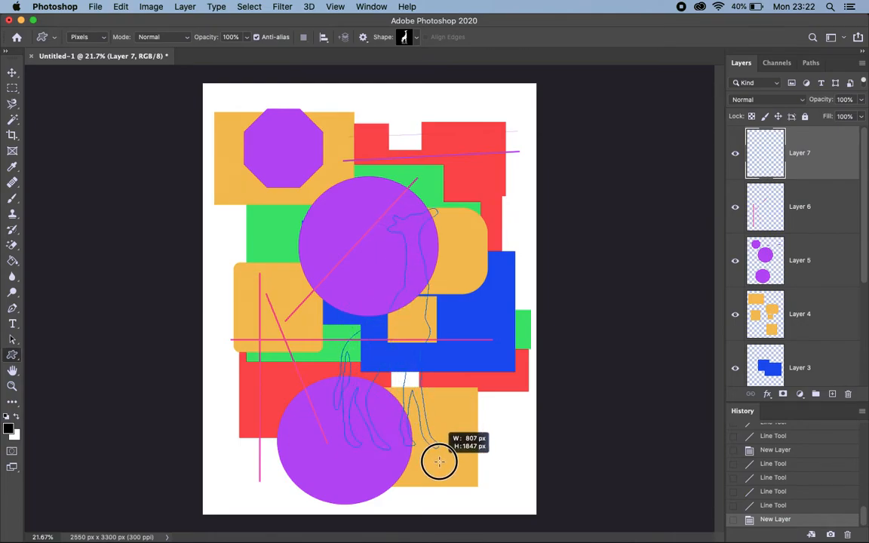
pyautogui.moveTo(439, 461); pyautogui.dragTo(439, 461)
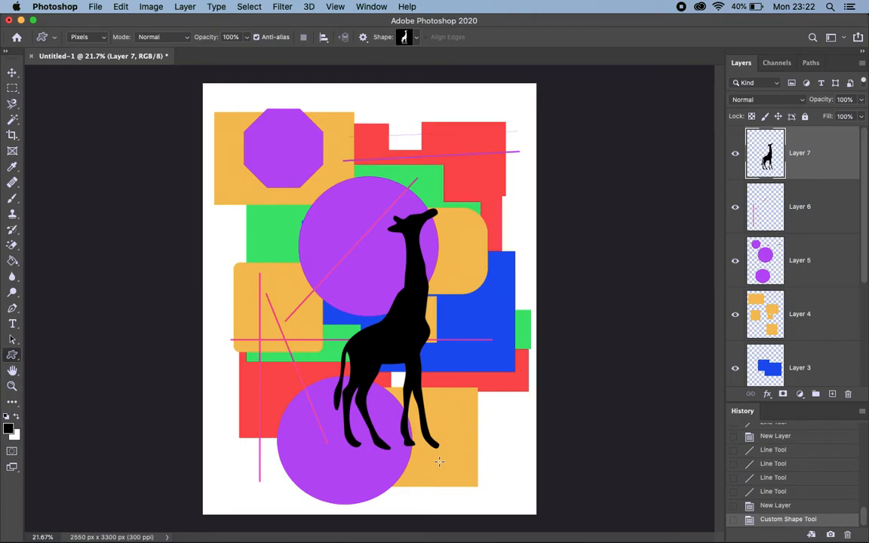
# Choose the running ostrich from the Wild Animals folder as the custom shape.
pyautogui.click(416, 38)
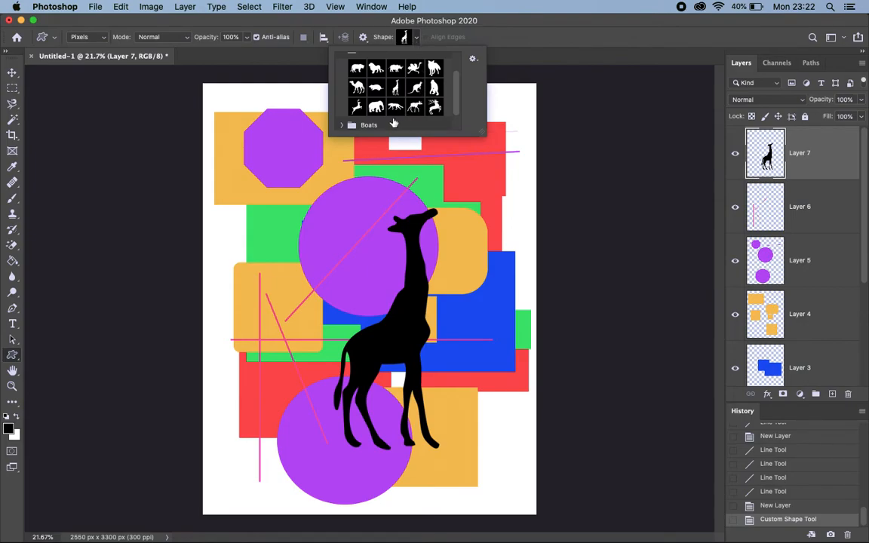
pyautogui.click(414, 68)
pyautogui.click(217, 145)
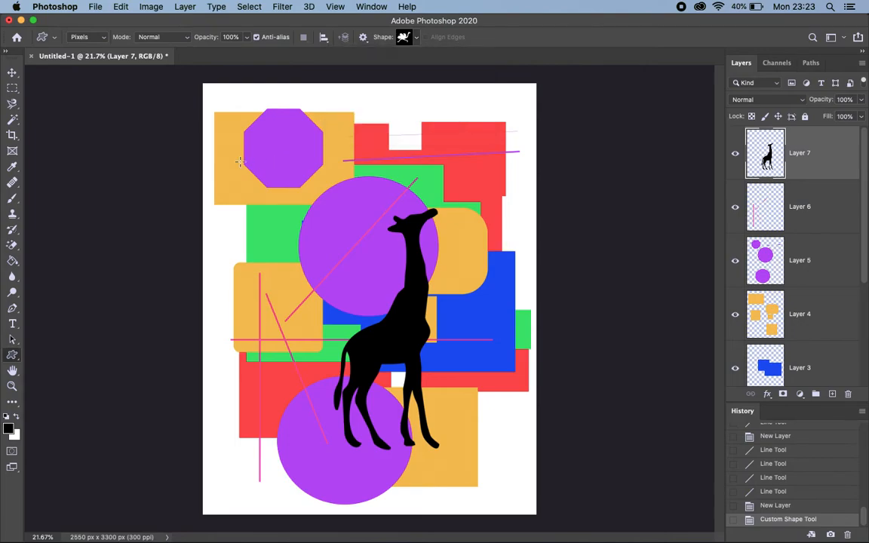
# Place a black ostrich inside the purple octagon with width 200 px, height 200 px and preserved proportions.
pyautogui.click(279, 151)
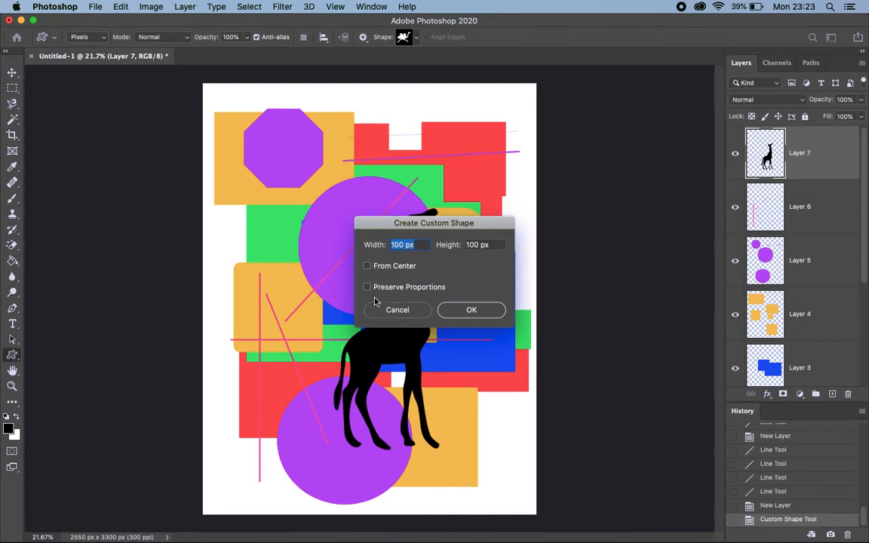
pyautogui.click(399, 245)
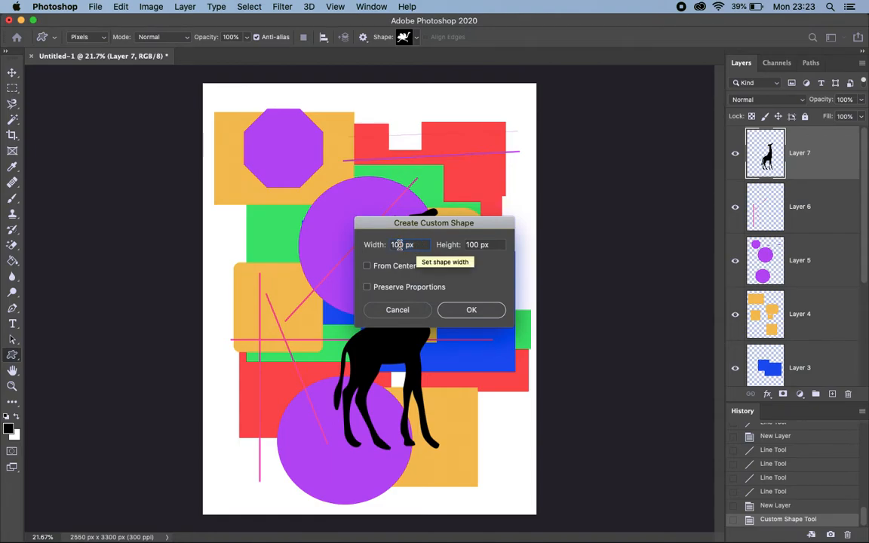
pyautogui.doubleClick(399, 245)
pyautogui.write('200')
pyautogui.press('Tab')
pyautogui.write('200')
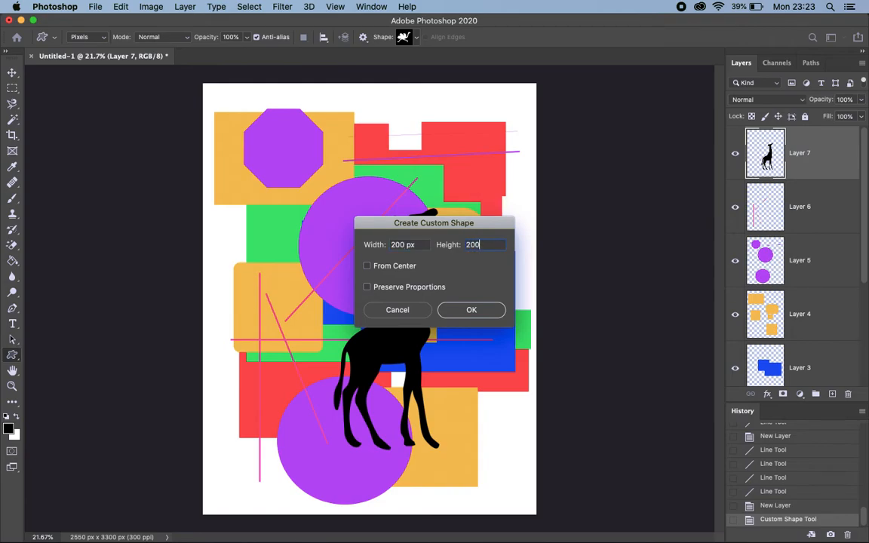
pyautogui.click(368, 287)
pyautogui.click(472, 311)
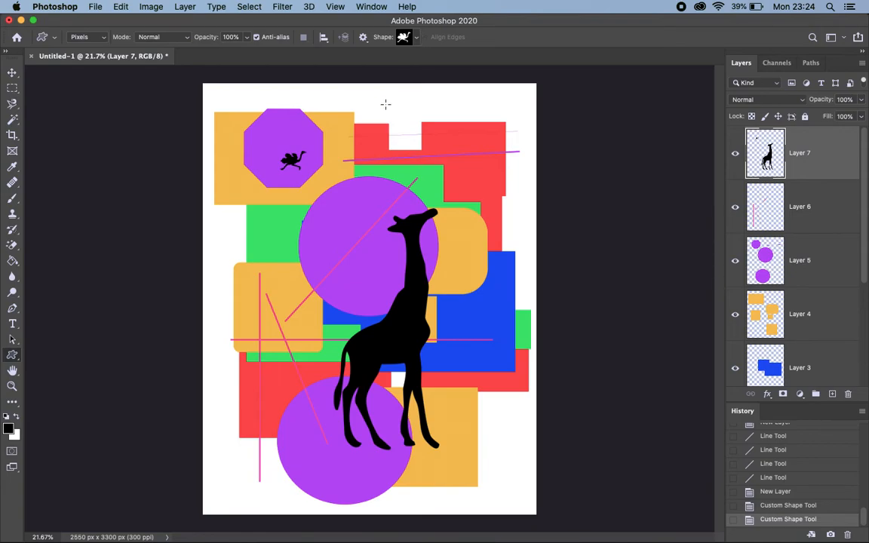
# Draw a black ostrich about 871 by 638 px and position it at the canvas's lower left, beside the giraffe's legs.
pyautogui.moveTo(340, 163); pyautogui.dragTo(453, 261)
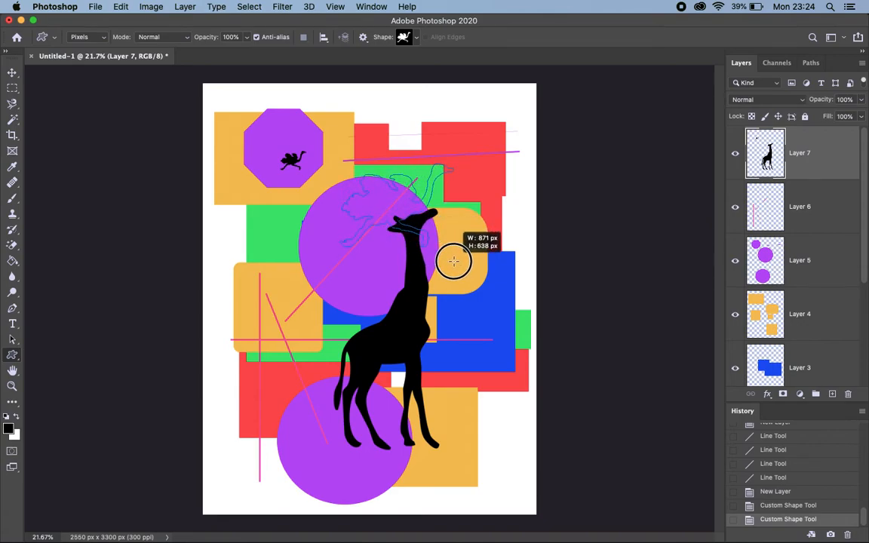
pyautogui.press('space')
pyautogui.moveTo(454, 261); pyautogui.dragTo(329, 456)
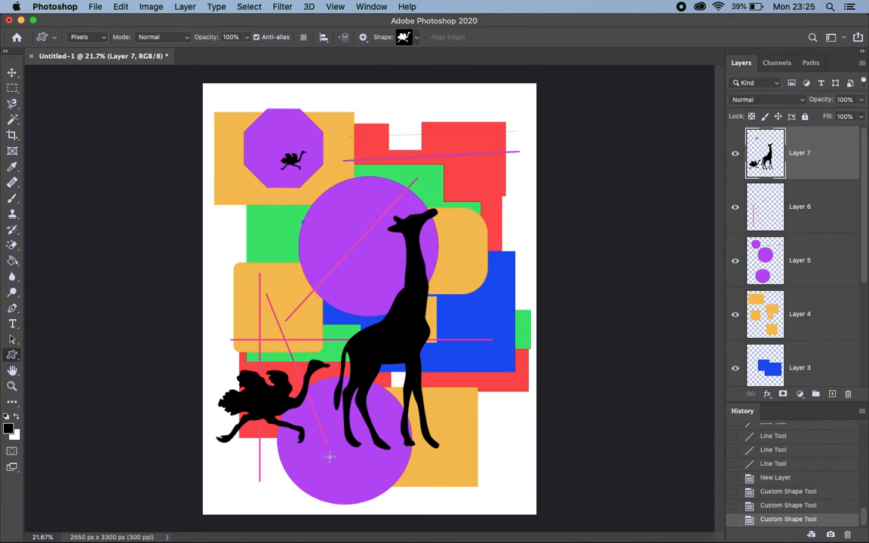
# Set the shape tool's opacity to 51% and the foreground color to green 00ff72.
pyautogui.click(247, 38)
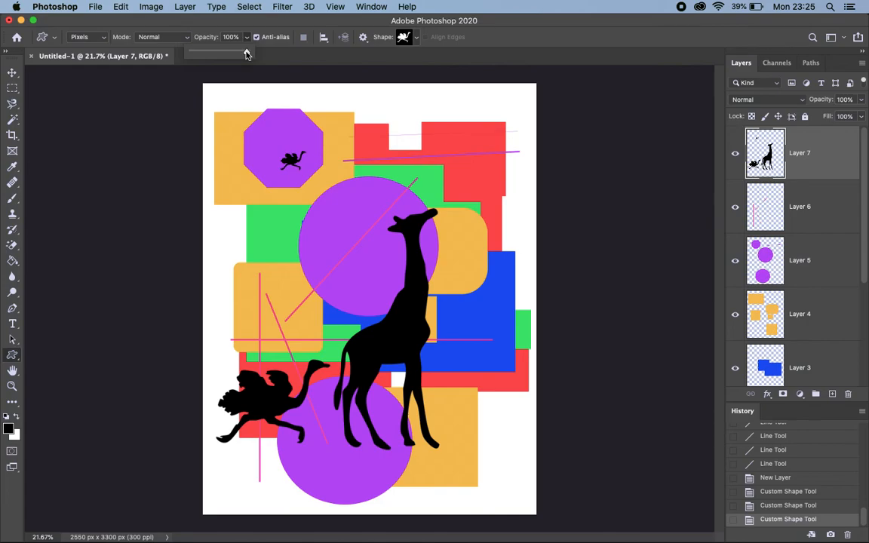
pyautogui.moveTo(247, 53); pyautogui.dragTo(220, 53)
pyautogui.click(8, 428)
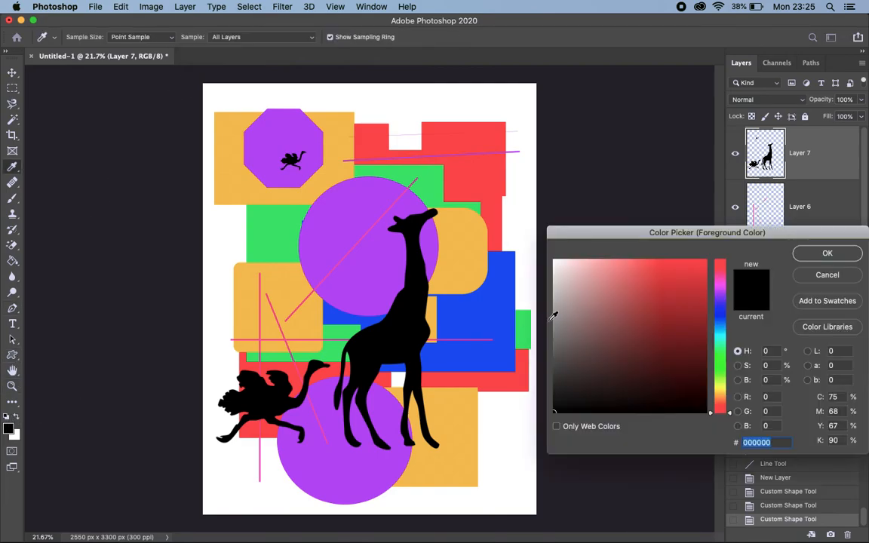
pyautogui.click(719, 351)
pyautogui.click(702, 274)
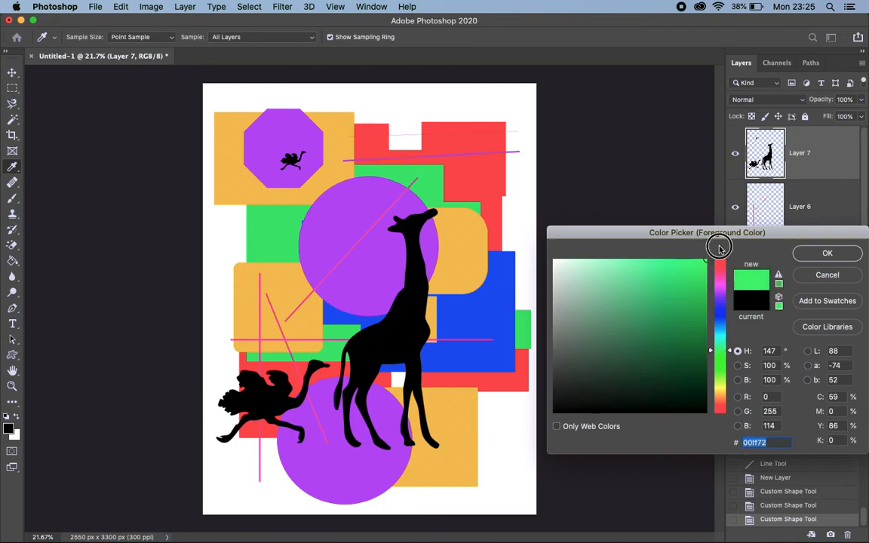
pyautogui.click(827, 253)
# Draw two semi-transparent green ostriches, one over the upper-right red area and one across the orange rounded square and large purple circle.
pyautogui.moveTo(325, 120); pyautogui.dragTo(525, 206)
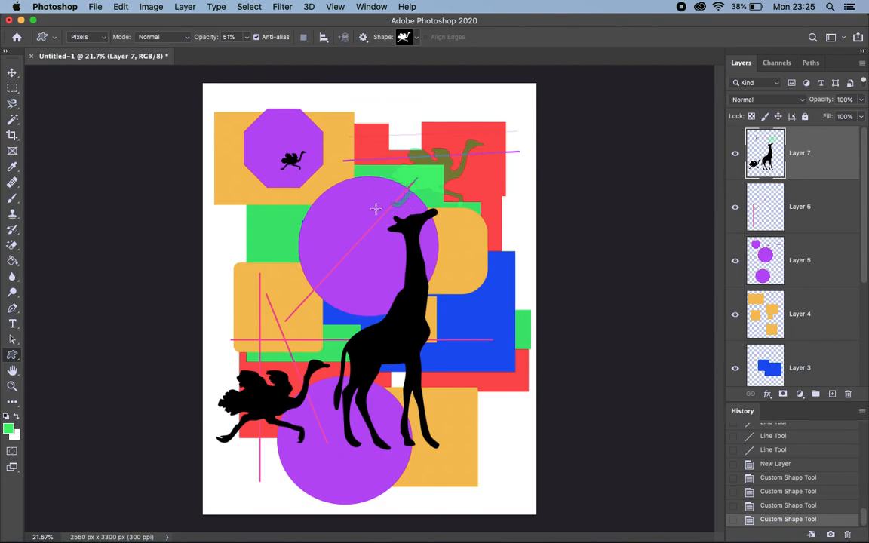
pyautogui.moveTo(261, 230); pyautogui.dragTo(372, 375)
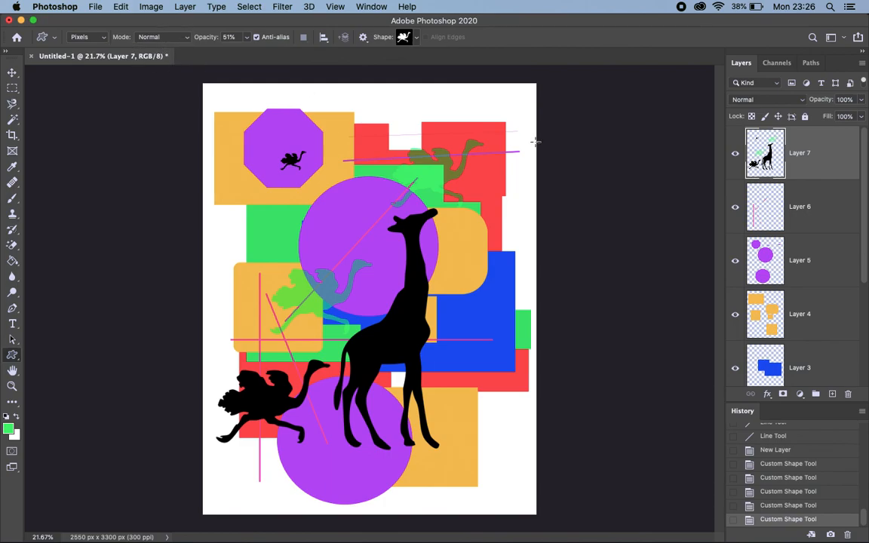
pyautogui.click(801, 101)
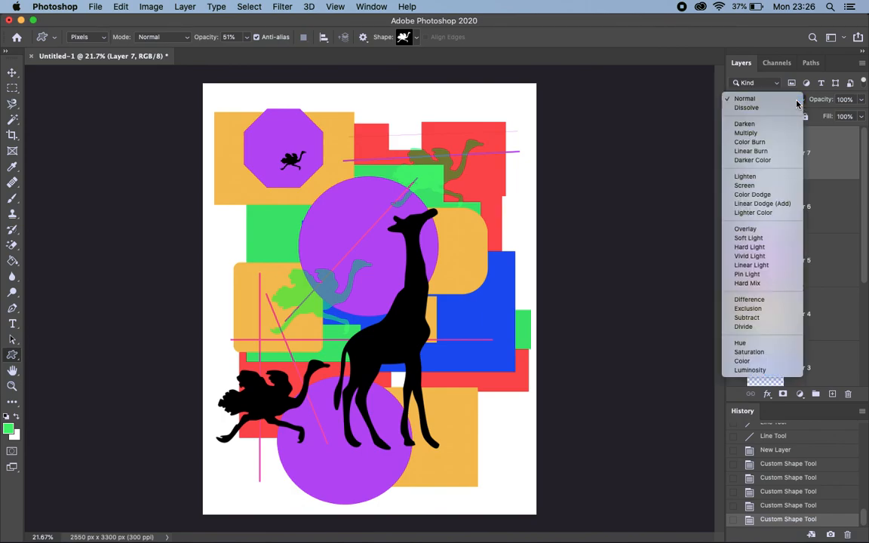
pyautogui.click(799, 102)
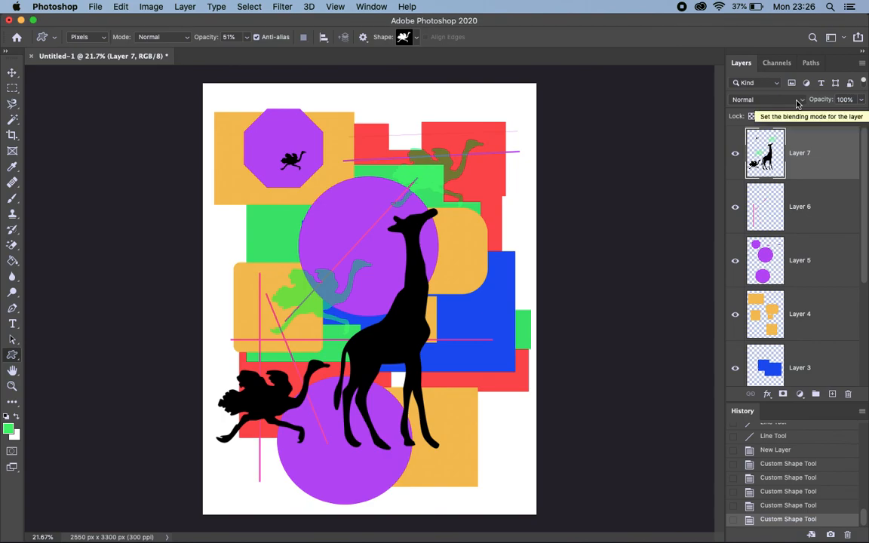